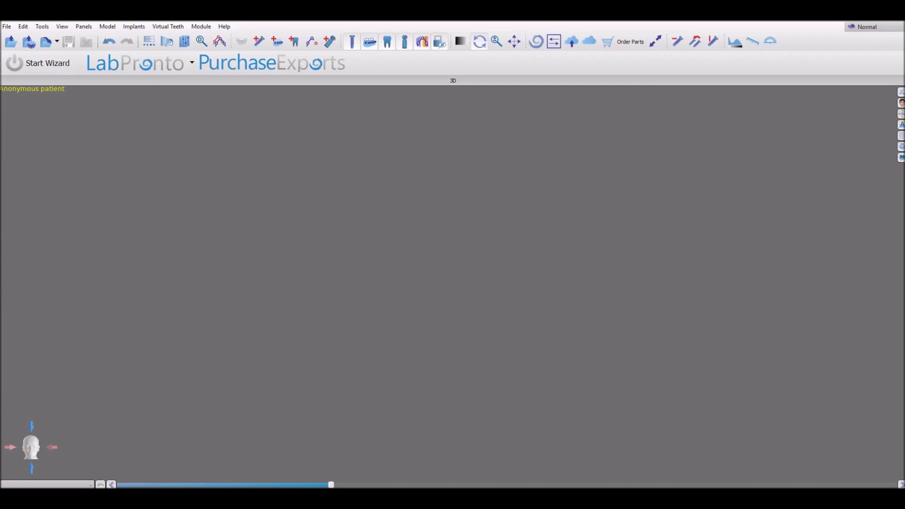
Step: Import the UpperJaw and LowerJaw STL scans and orbit them into a three-quarter bite view
drag(809, 255, 500, 212)
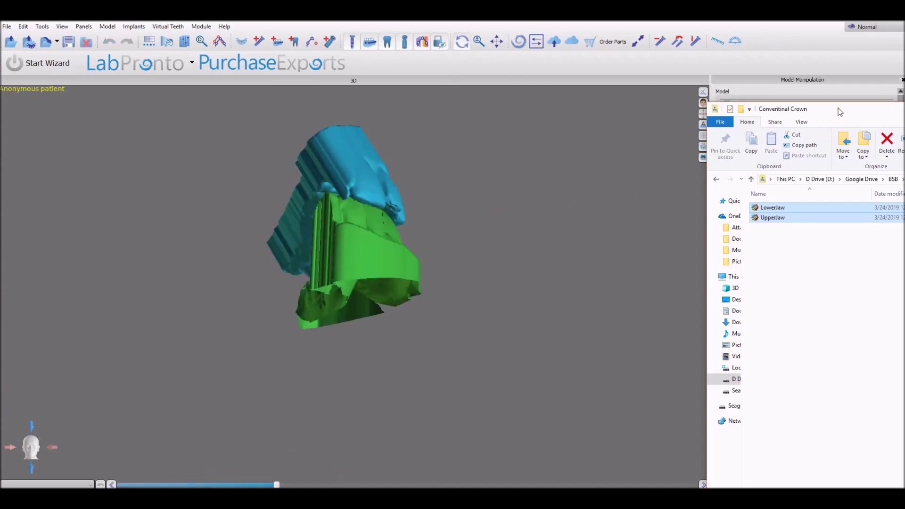
drag(838, 108, 901, 129)
key(alt+Tab)
drag(535, 206, 424, 277)
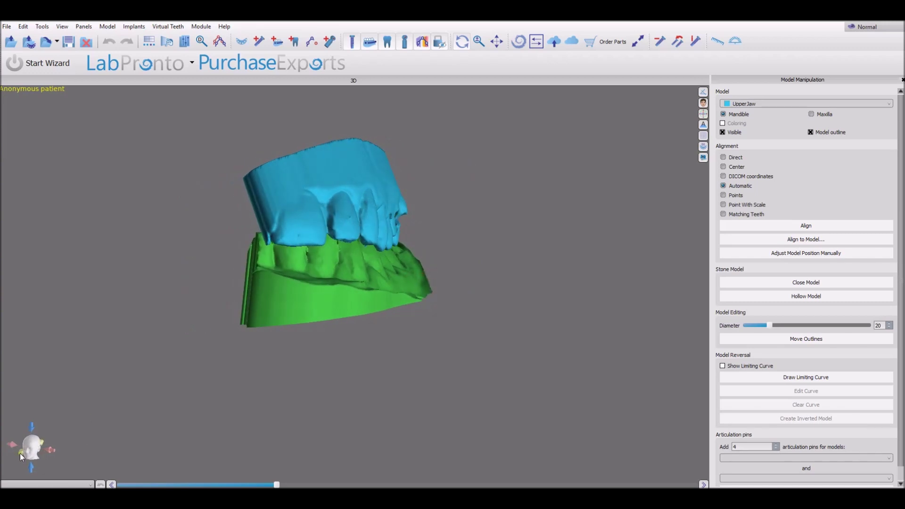
drag(317, 400, 291, 361)
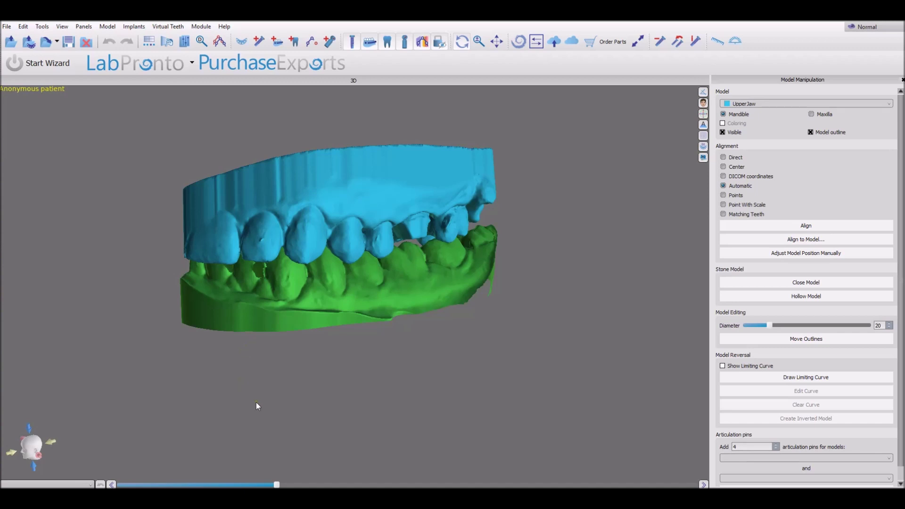
click(902, 79)
Step: Switch the workspace to Crown and Bridge and bring up the Add New Tooth dialog
click(877, 27)
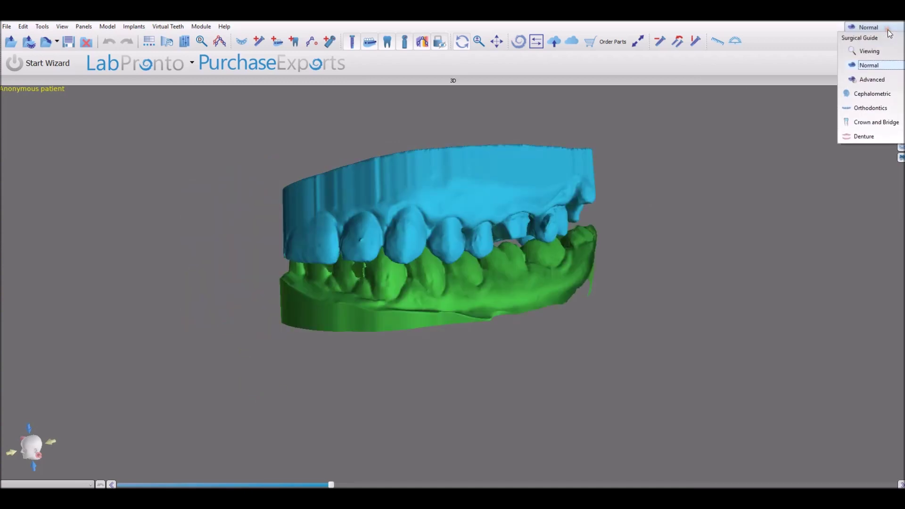
click(884, 124)
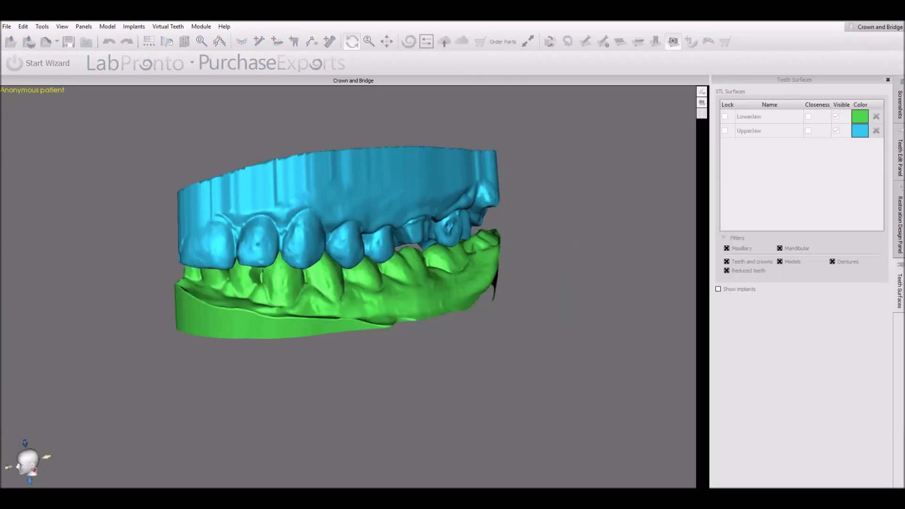
right_drag(559, 265, 410, 272)
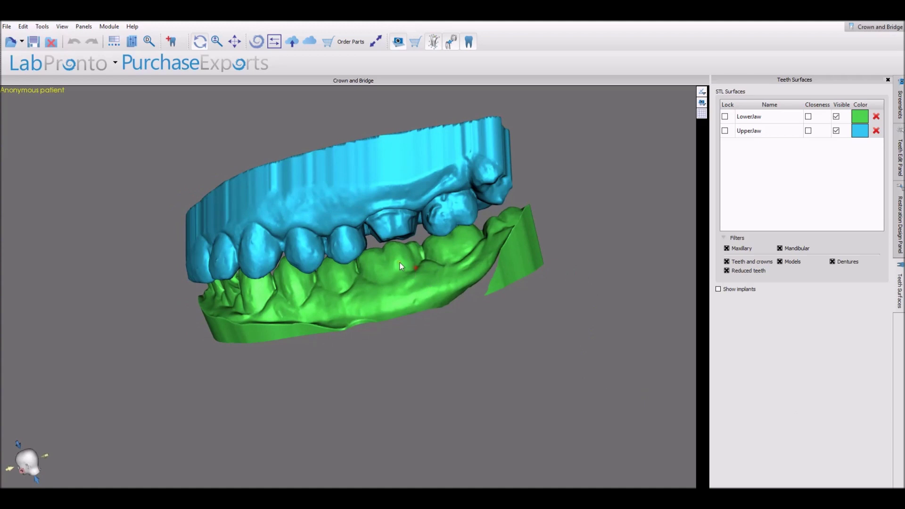
click(171, 41)
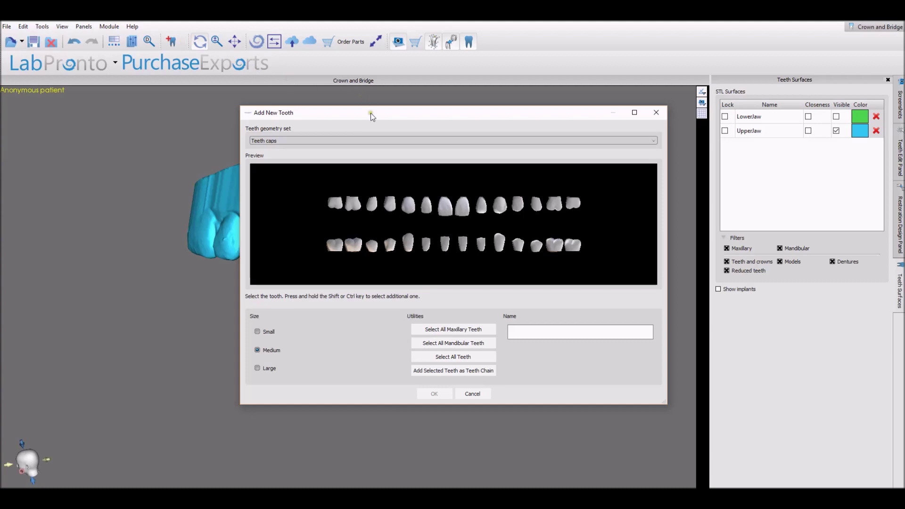
Step: Add a Medium Teeth-caps upper left first molar and place it in the upper arch gap
click(368, 141)
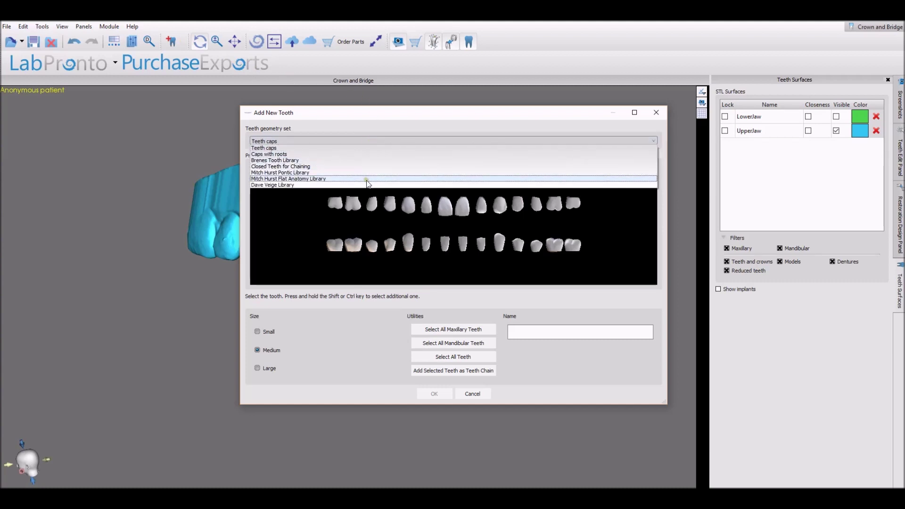
click(366, 148)
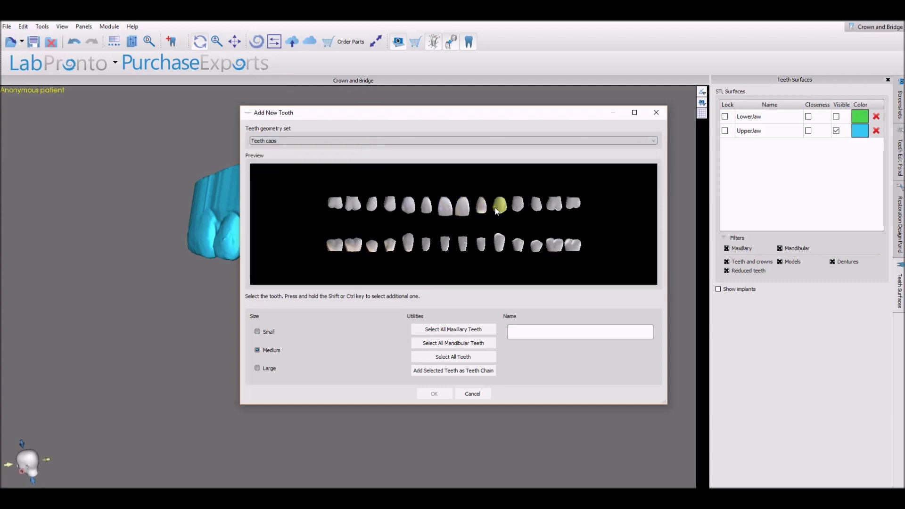
click(553, 206)
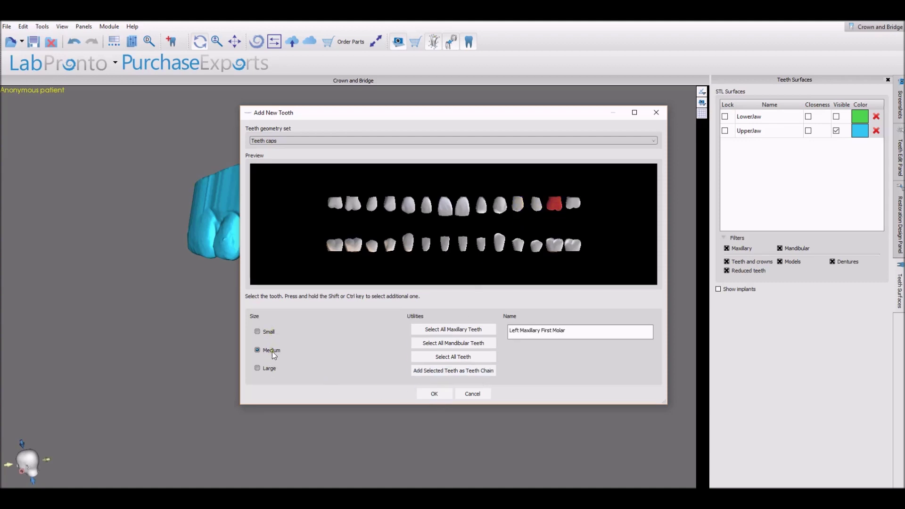
click(434, 394)
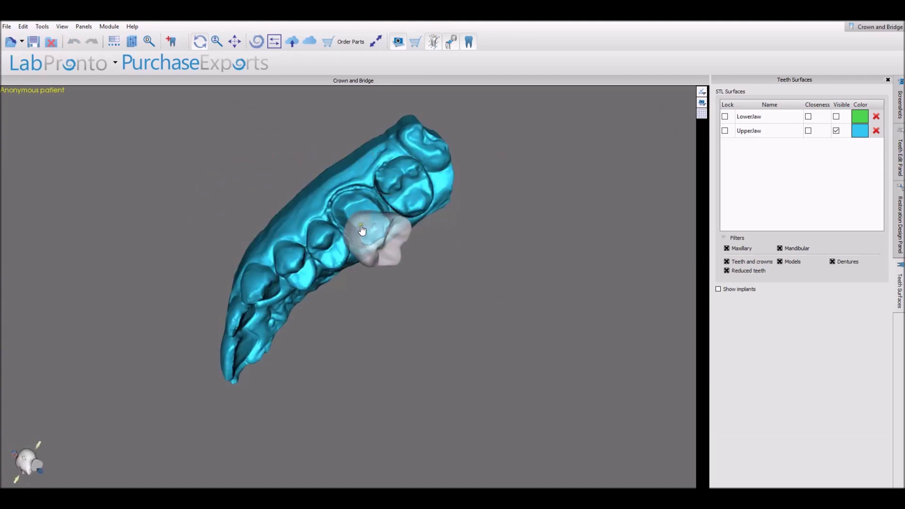
click(365, 229)
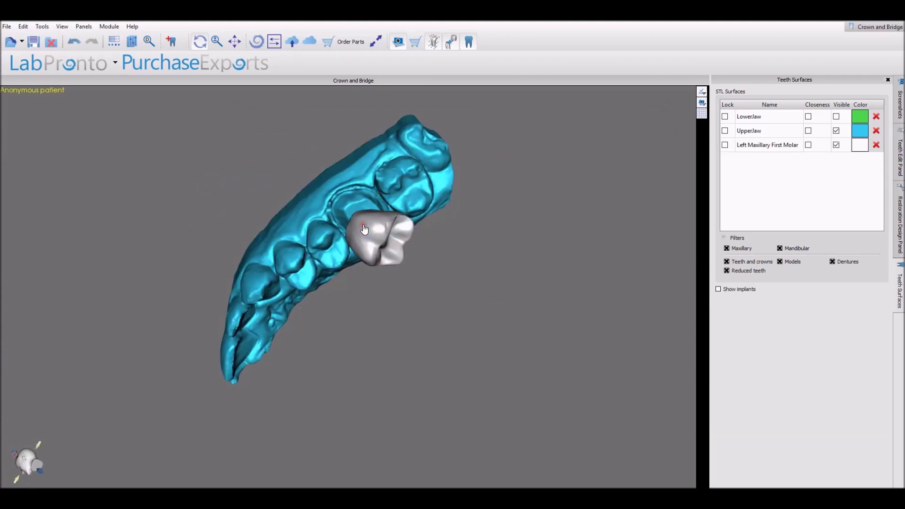
click(899, 224)
Step: Rotate and tilt the molar crown with the Manipulate Model gizmo to align it with the arch
click(900, 157)
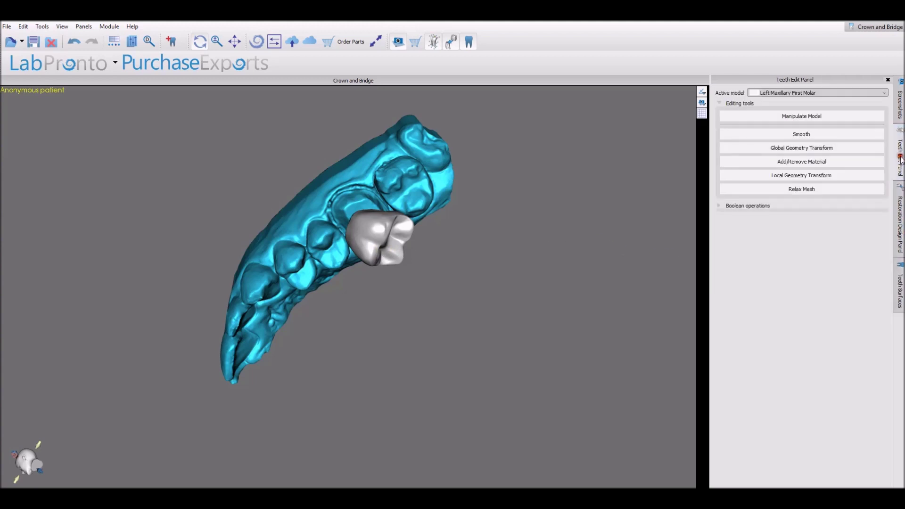
click(820, 116)
drag(388, 260, 412, 202)
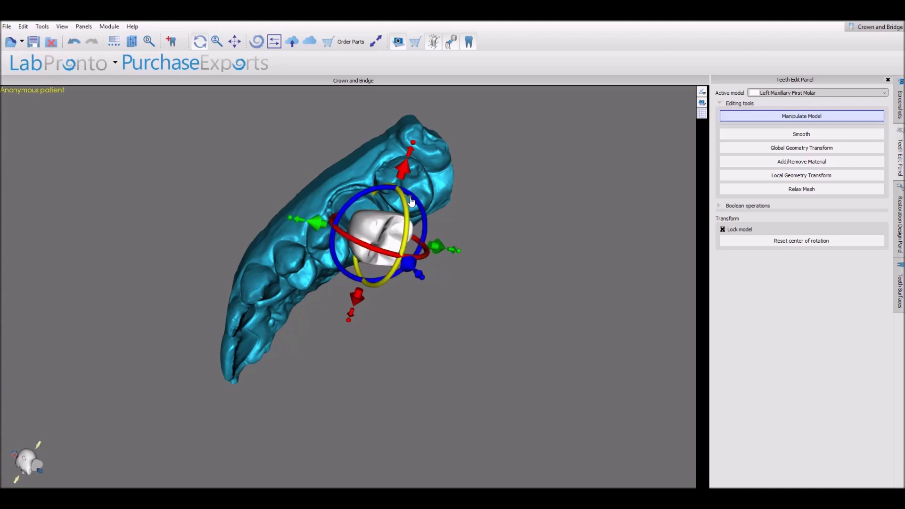
drag(355, 289, 393, 255)
click(393, 256)
drag(392, 256, 390, 255)
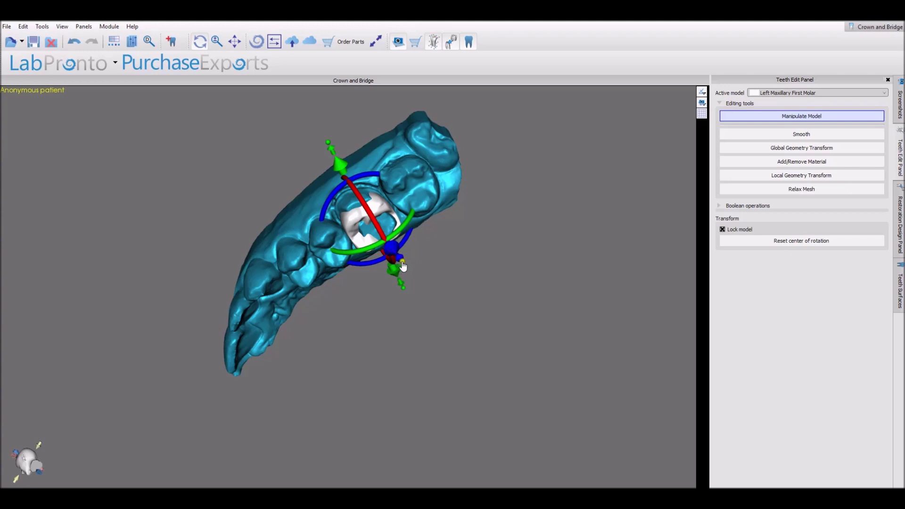
drag(404, 267, 409, 269)
drag(331, 148, 511, 324)
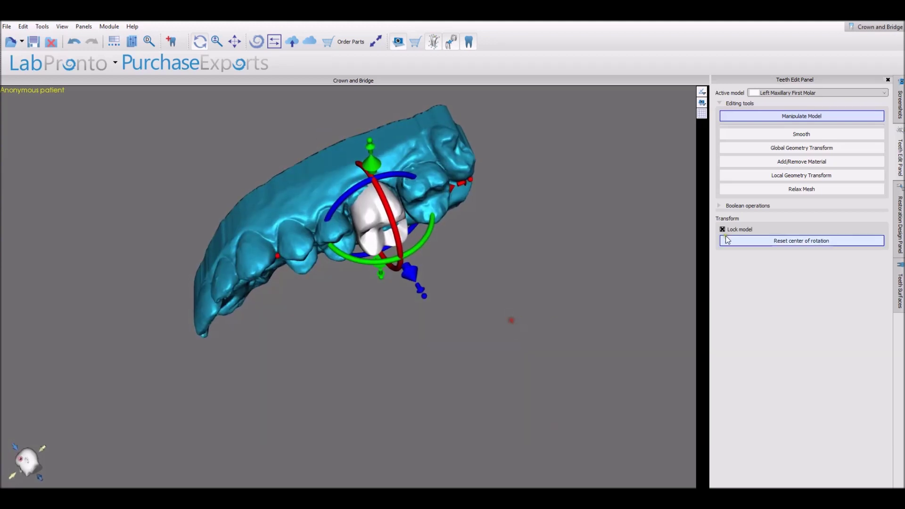
drag(542, 264, 560, 396)
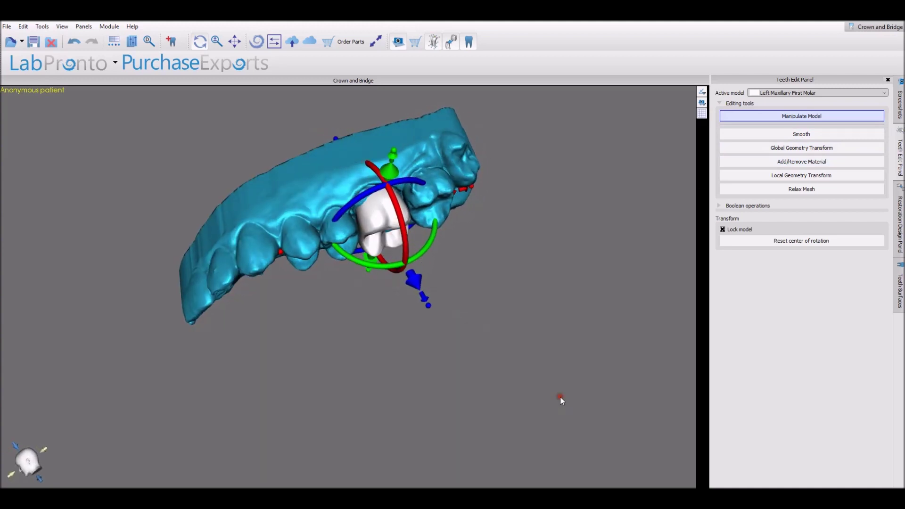
click(762, 192)
drag(660, 264, 537, 260)
Step: Reshape the crown's side by dragging Global Geometry Transform control points
click(807, 148)
drag(627, 330, 568, 350)
mouse_move(364, 215)
mouse_down()
mouse_move(359, 206)
mouse_move(384, 204)
mouse_move(362, 209)
mouse_up()
click(756, 161)
Step: Sculpt the crown's occlusal biting surface with the Add/Remove Material brush
right_drag(509, 386, 378, 230)
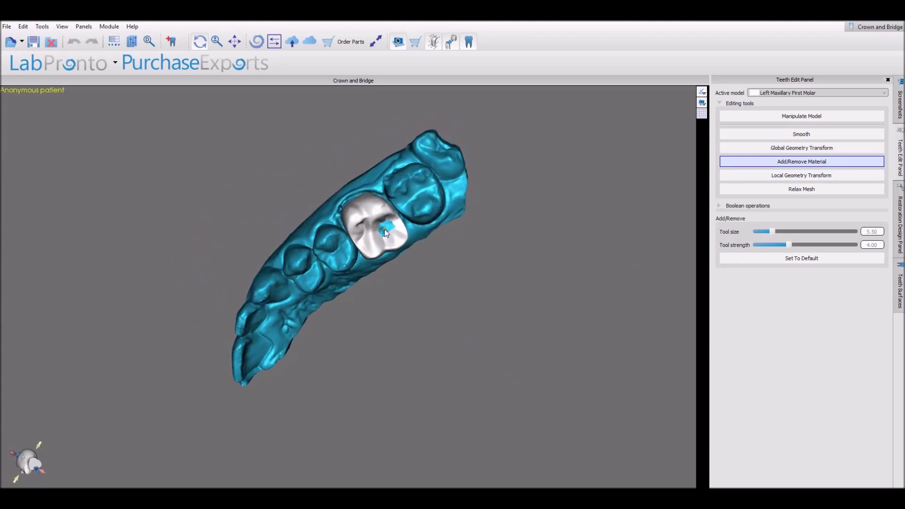
mouse_move(385, 235)
mouse_down()
mouse_move(395, 245)
mouse_move(386, 235)
mouse_up()
right_drag(406, 295, 489, 430)
right_drag(297, 199, 378, 307)
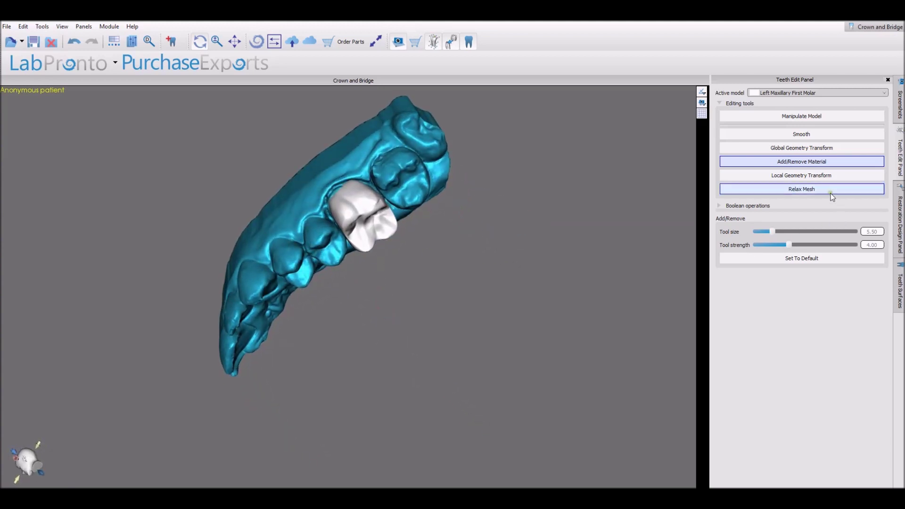
Step: Locally deform the crown's edge with Local Geometry Transform at size 5.30
click(818, 177)
right_drag(628, 263, 438, 257)
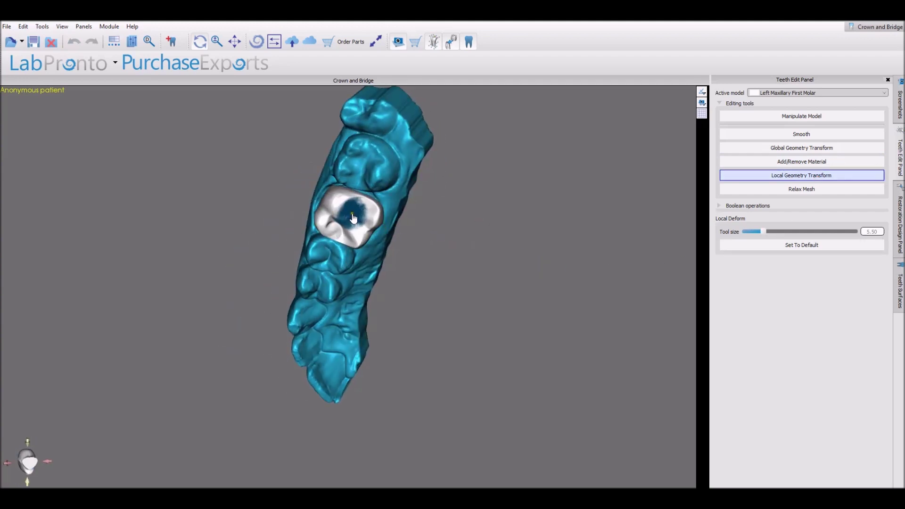
scroll(391, 193, up, 3)
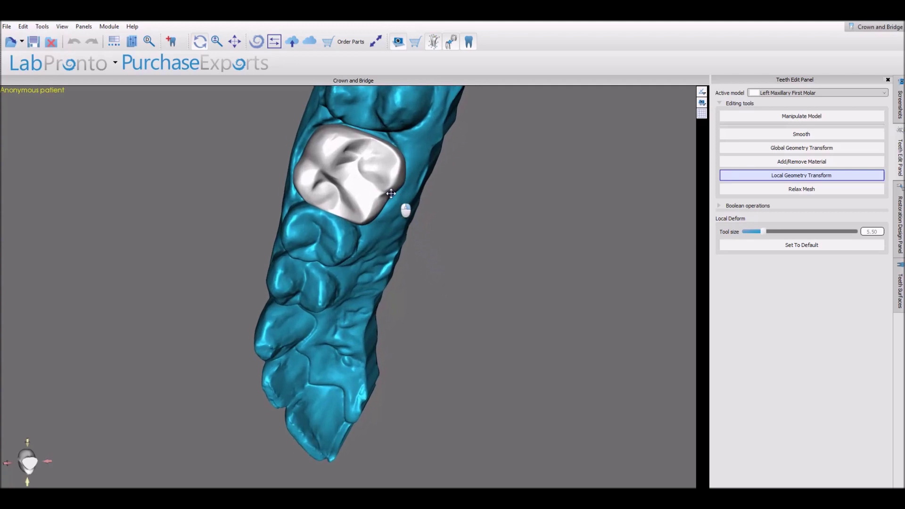
scroll(391, 193, up, 1)
right_drag(265, 177, 329, 122)
click(329, 122)
scroll(330, 113, down, 2)
right_drag(329, 113, 380, 202)
Step: Make the LowerJaw visible again and select the molar crown for editing
click(801, 116)
click(901, 286)
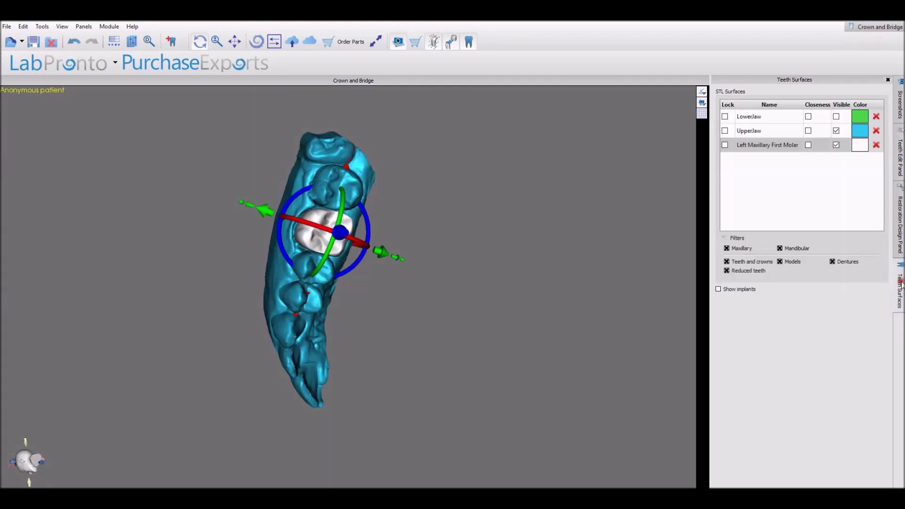
click(836, 116)
right_drag(530, 313, 468, 298)
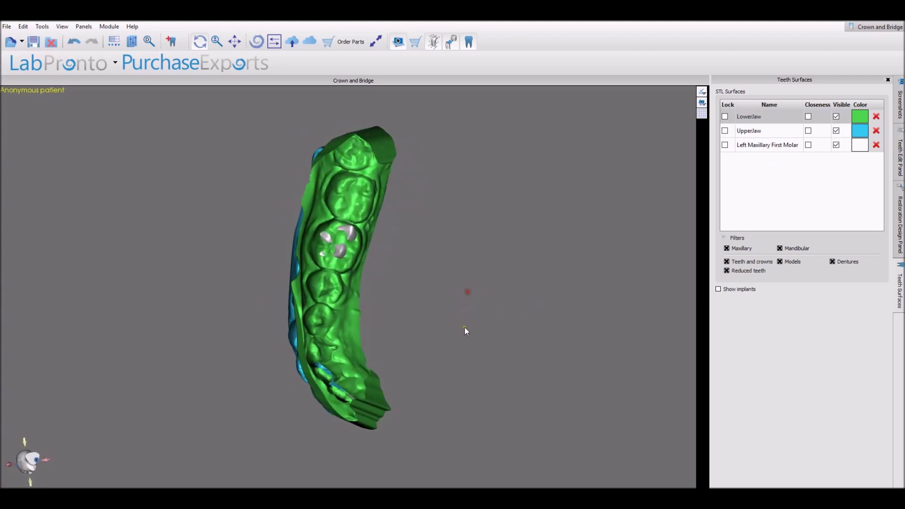
scroll(420, 216, up, 3)
right_drag(423, 220, 361, 213)
double_click(361, 213)
Step: Trim away crown material poking through the lower teeth with Add/Remove Material
click(900, 222)
click(900, 155)
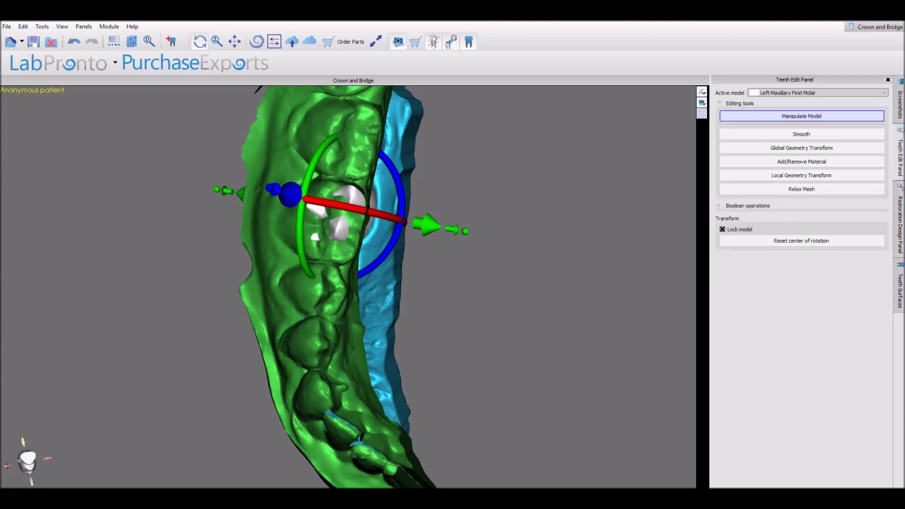
click(808, 161)
mouse_move(362, 228)
mouse_down()
mouse_move(329, 218)
mouse_move(347, 212)
mouse_move(334, 208)
mouse_move(337, 241)
mouse_move(347, 236)
mouse_move(318, 209)
mouse_move(345, 206)
mouse_move(302, 228)
mouse_move(315, 207)
mouse_up()
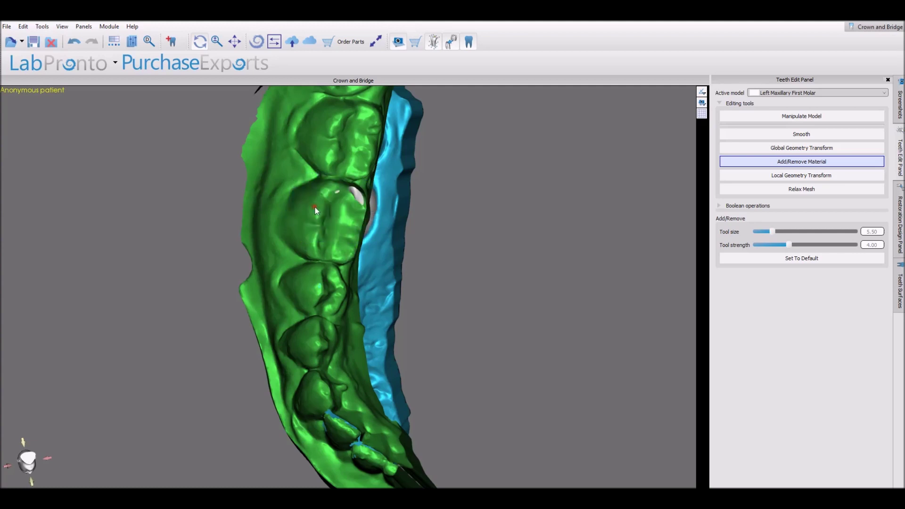
mouse_move(338, 190)
mouse_down()
mouse_move(369, 208)
mouse_move(355, 224)
mouse_up()
mouse_move(355, 225)
right_down()
mouse_move(445, 329)
mouse_move(141, 282)
mouse_move(322, 208)
mouse_move(334, 251)
right_up()
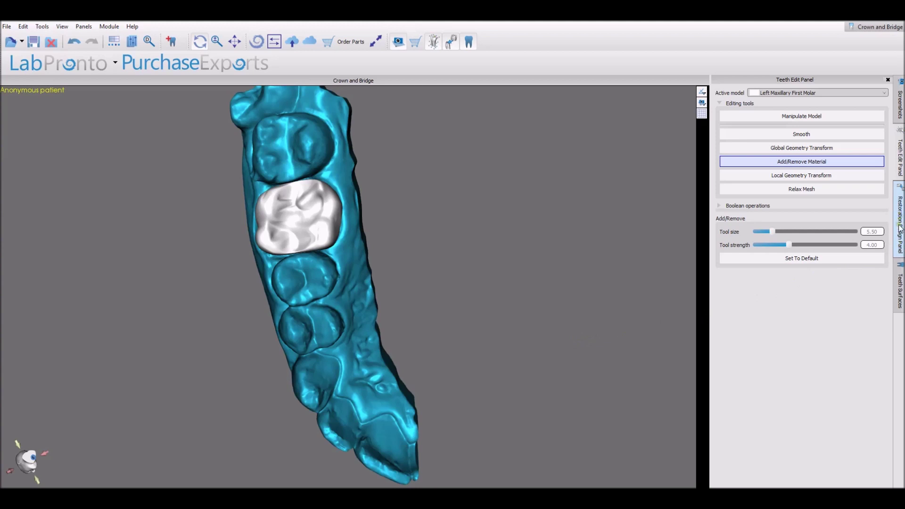
Step: Switch from the Teeth Edit Panel to the Restoration Design Panel
click(899, 242)
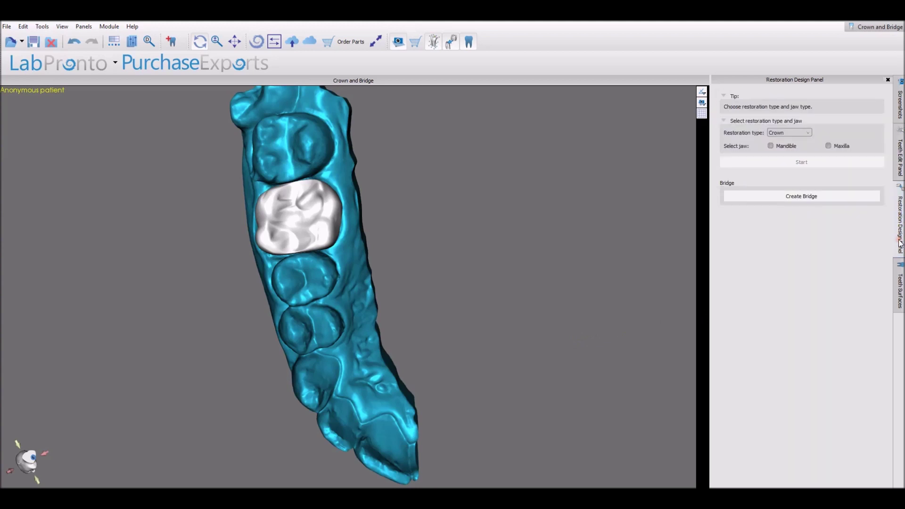
Step: Start a Conventional crown on the Maxilla with UpperJaw as model and LowerJaw as antagonist
click(802, 133)
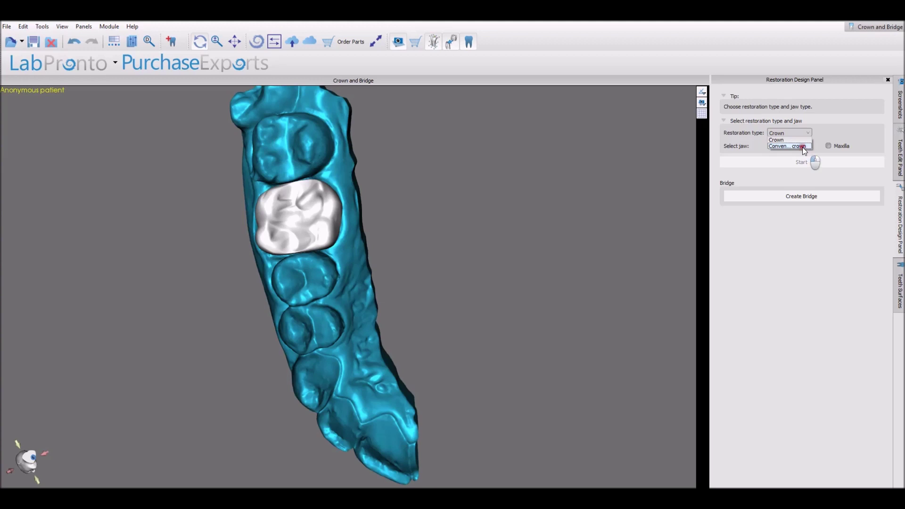
click(803, 146)
click(841, 146)
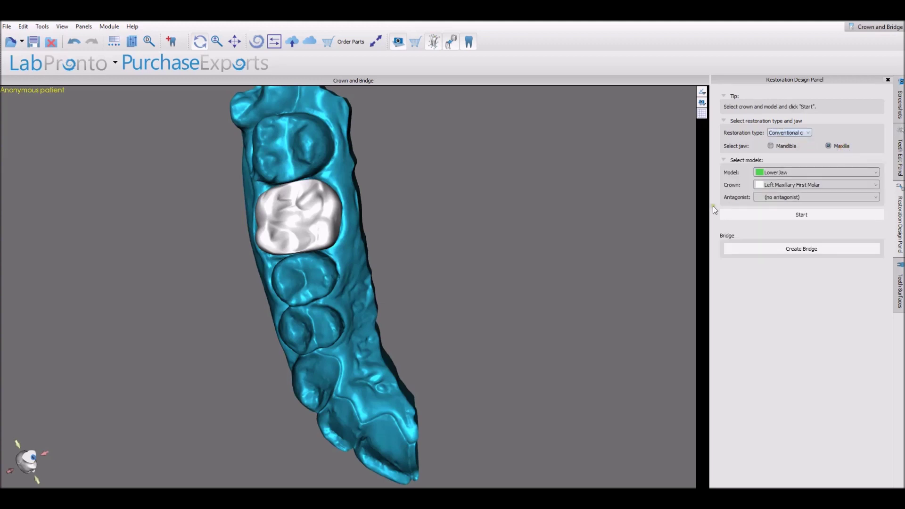
right_drag(97, 244, 398, 342)
right_drag(165, 182, 586, 165)
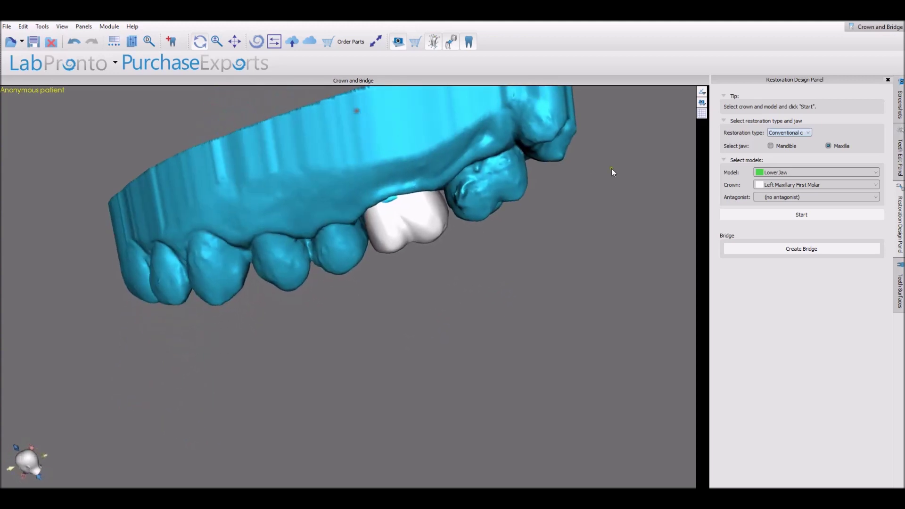
click(813, 172)
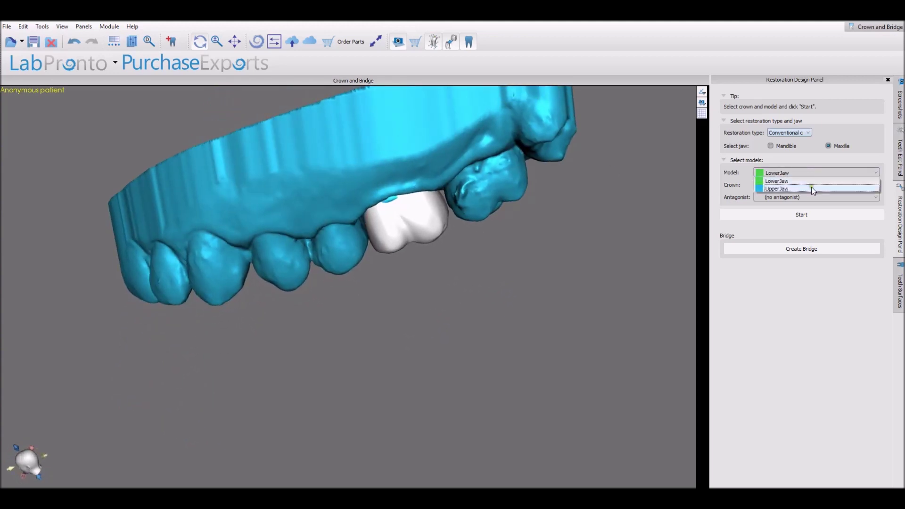
click(811, 188)
click(760, 199)
click(762, 213)
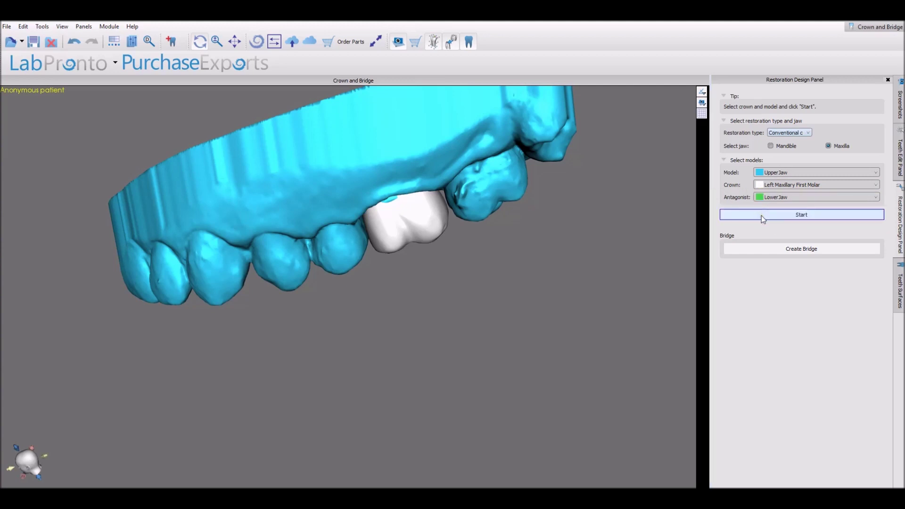
click(763, 216)
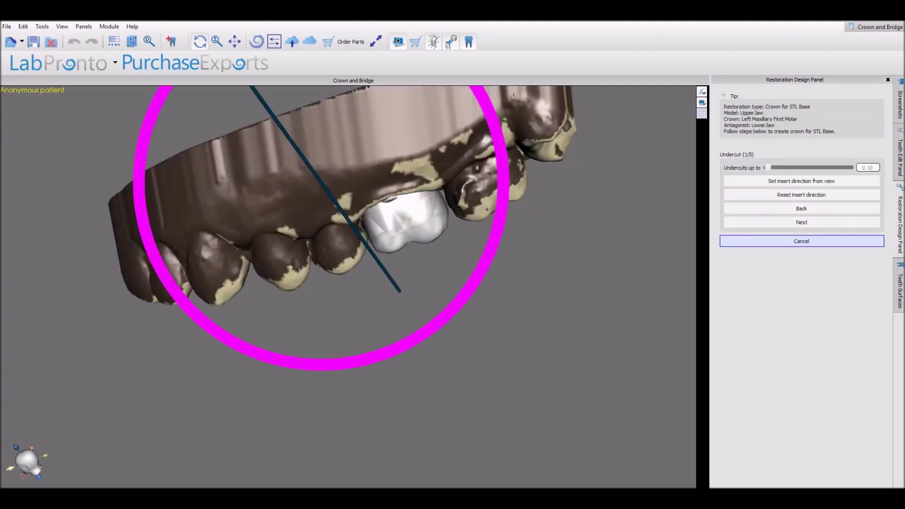
Step: Tilt the insertion direction, then paint the approximal contact area across the first molar
drag(503, 181, 501, 242)
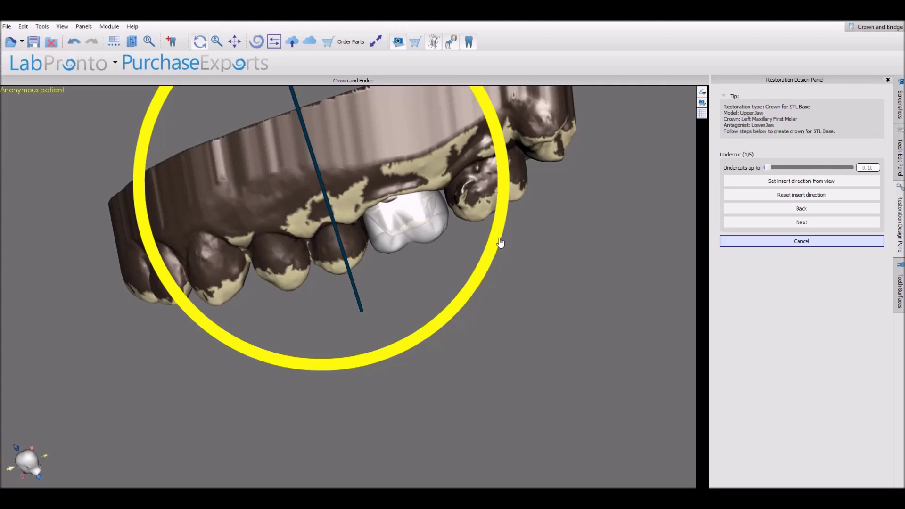
click(793, 223)
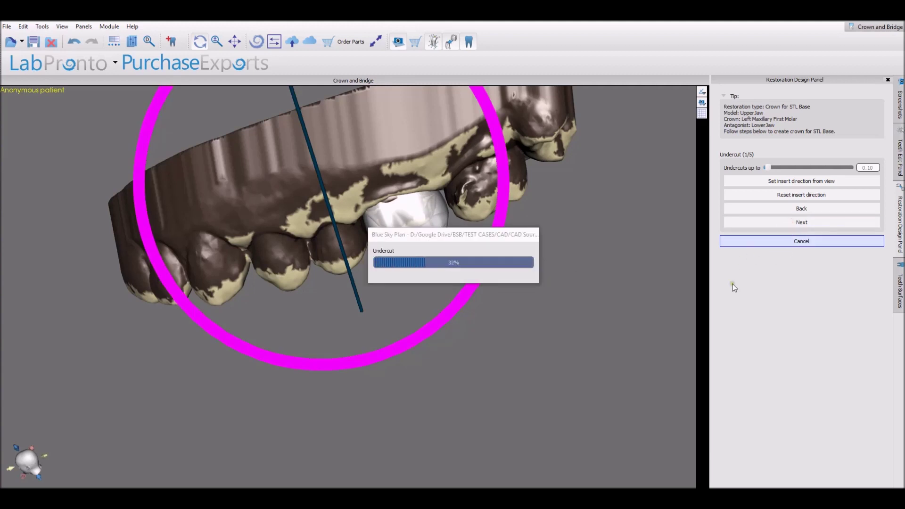
right_drag(660, 313, 459, 216)
right_drag(309, 235, 304, 238)
drag(304, 233, 312, 228)
right_drag(354, 265, 340, 174)
drag(339, 175, 364, 178)
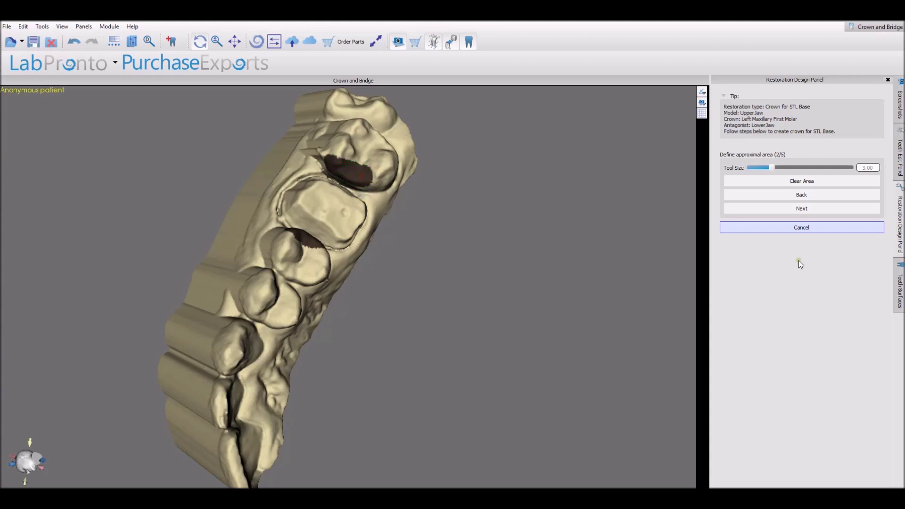
click(820, 212)
scroll(462, 240, up, 5)
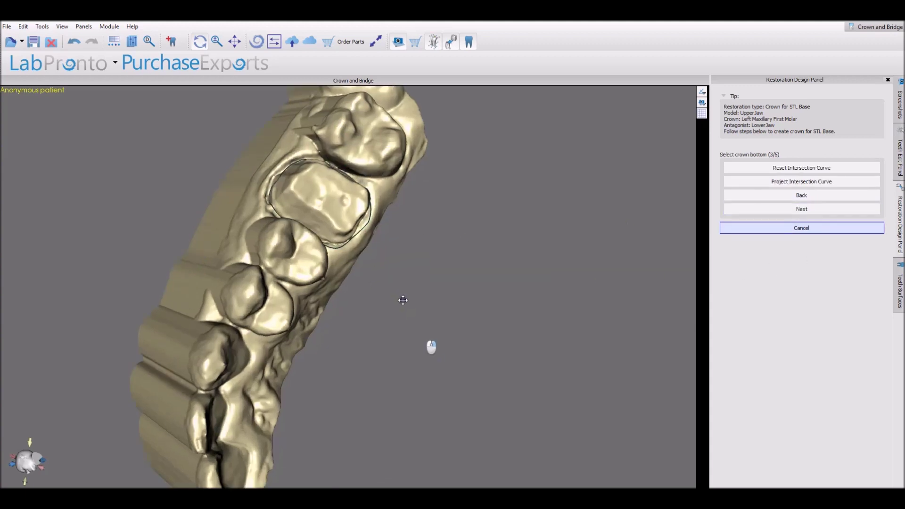
Step: Retrace the crown-bottom margin curve tightly around the prepared molar and start preprocessing
drag(299, 284, 296, 291)
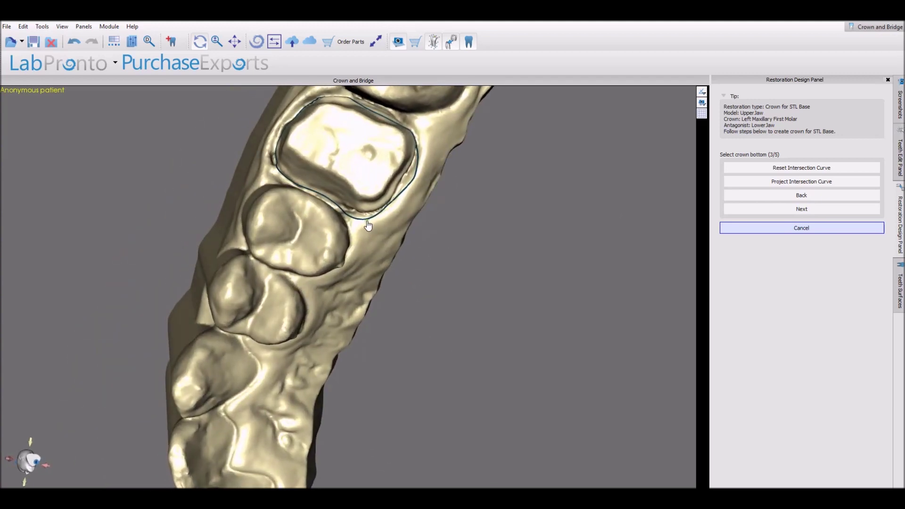
drag(368, 223, 416, 169)
mouse_move(434, 159)
middle_down()
mouse_move(432, 183)
mouse_move(431, 151)
middle_up()
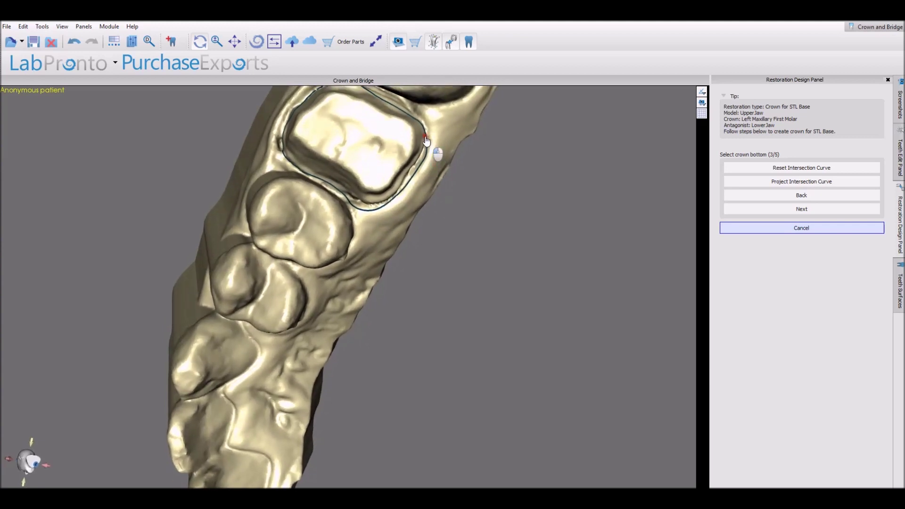
mouse_move(427, 127)
mouse_down()
mouse_move(406, 115)
mouse_move(425, 130)
mouse_up()
click(808, 211)
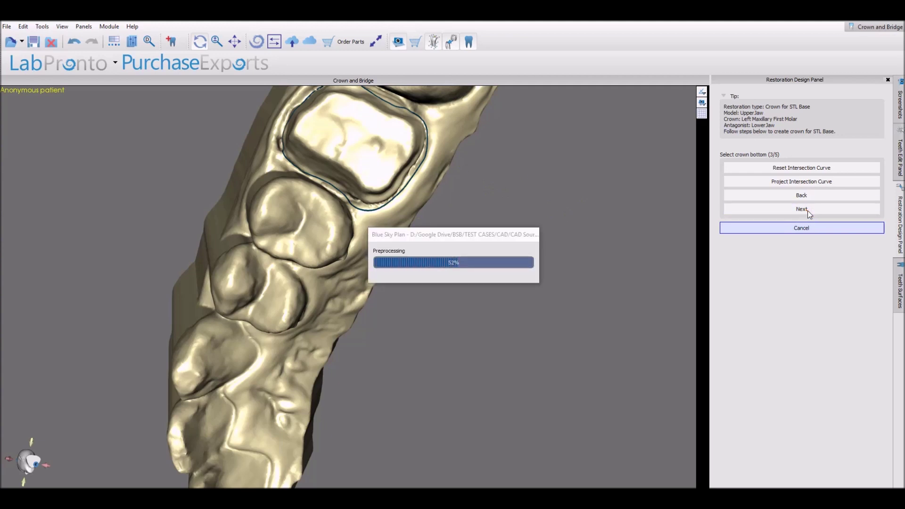
Step: Raise the crown bottom Angled gap to 0.51 (Angle 57, Vertical 0.20) and generate it
right_drag(550, 355, 565, 380)
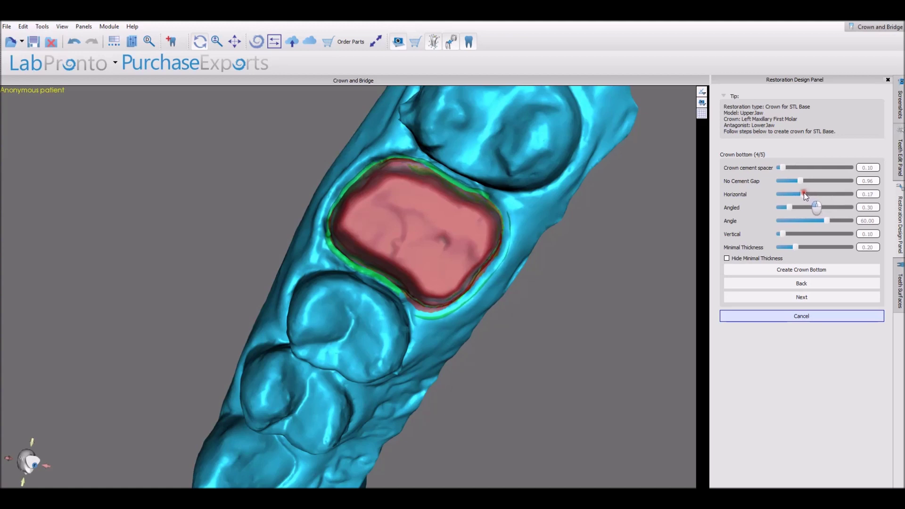
drag(791, 207, 785, 233)
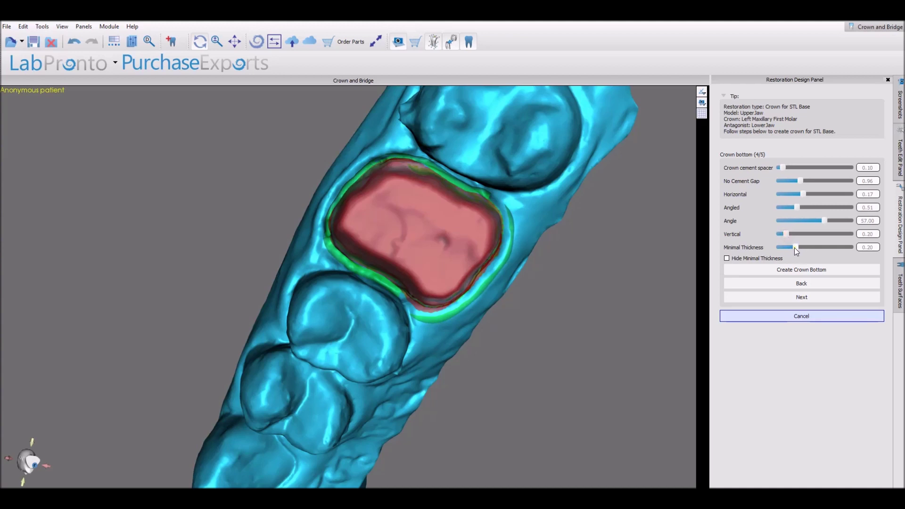
click(775, 261)
click(774, 261)
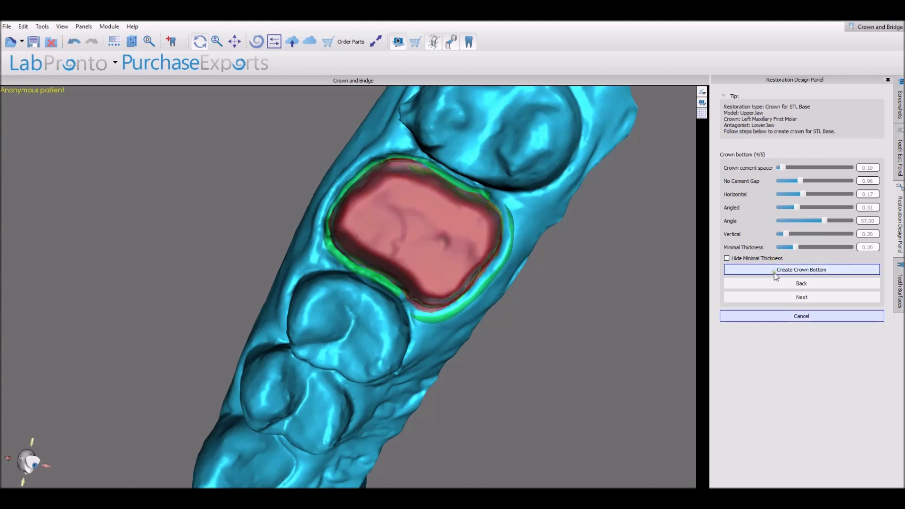
click(782, 297)
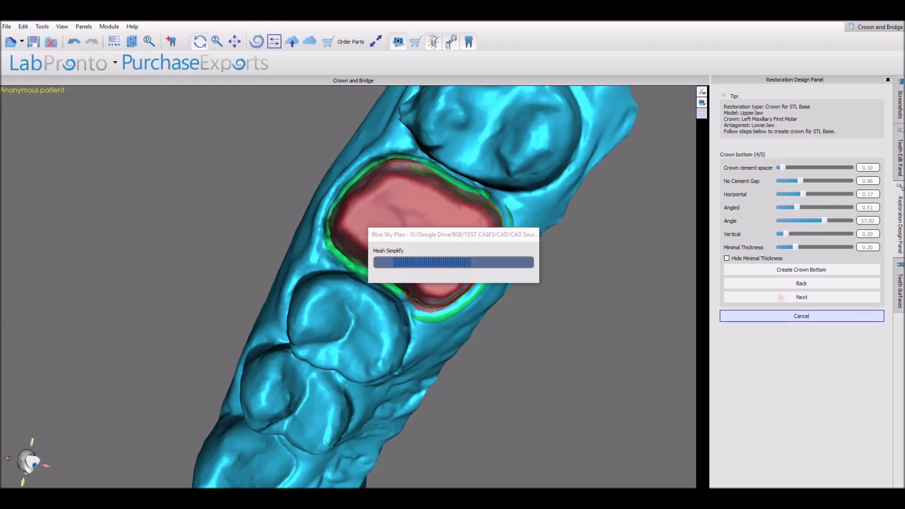
right_drag(410, 434, 380, 385)
Step: Finalize the crown with both occlusal and approximal intersection cuts enabled
right_drag(325, 392, 413, 380)
scroll(420, 405, up, 3)
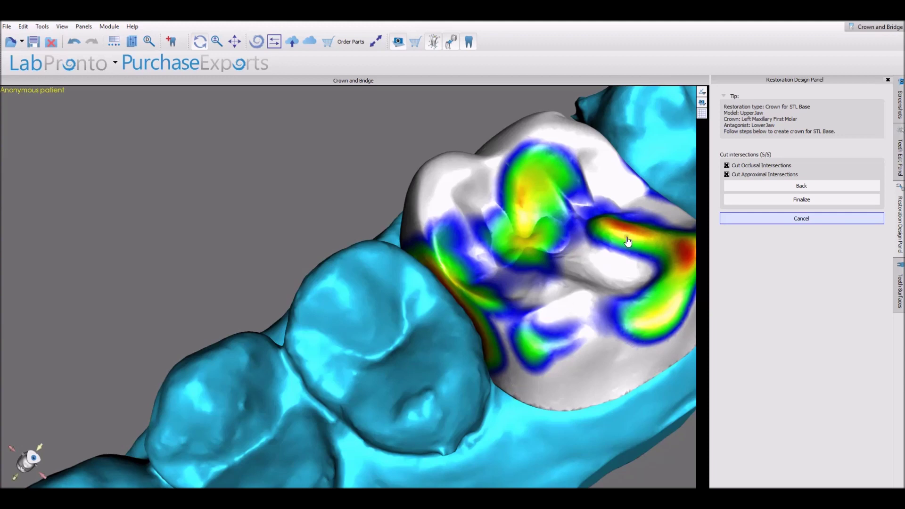
right_drag(584, 391, 588, 414)
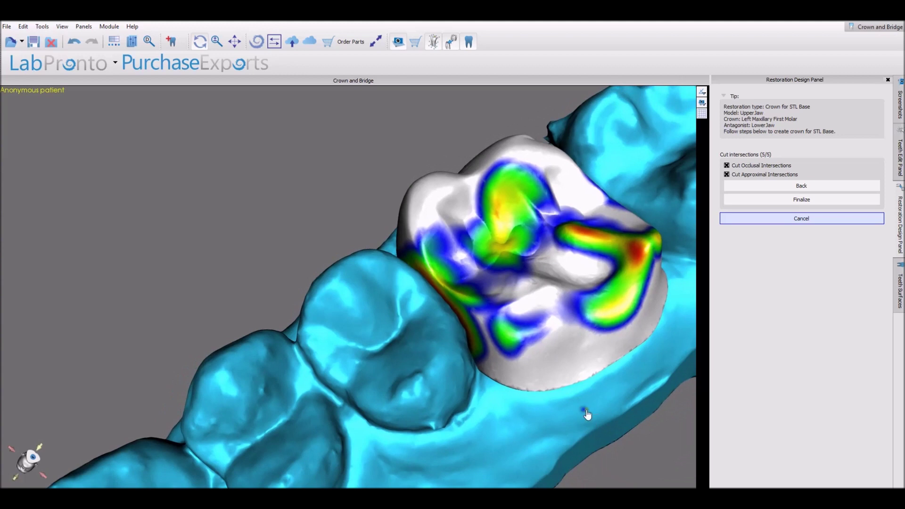
click(788, 199)
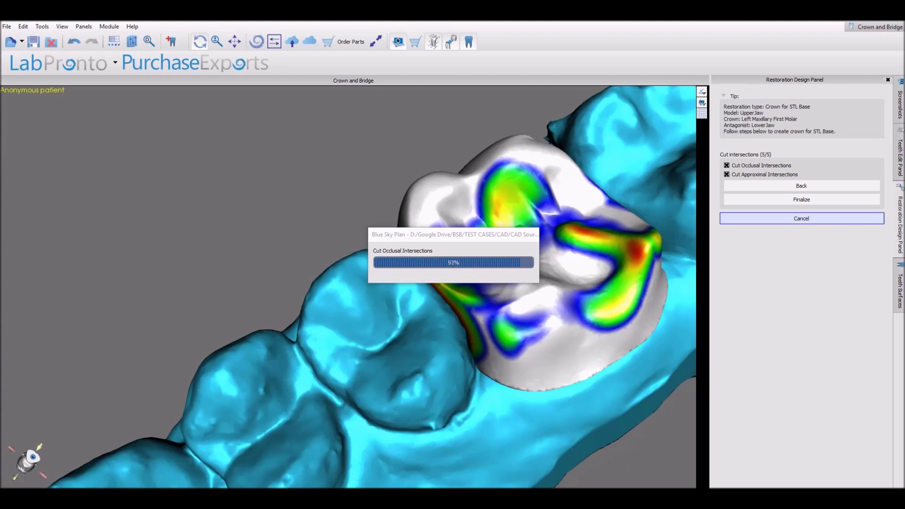
Step: Hide the UpperJaw surface and turn the crown to show its hollowed underside
click(900, 281)
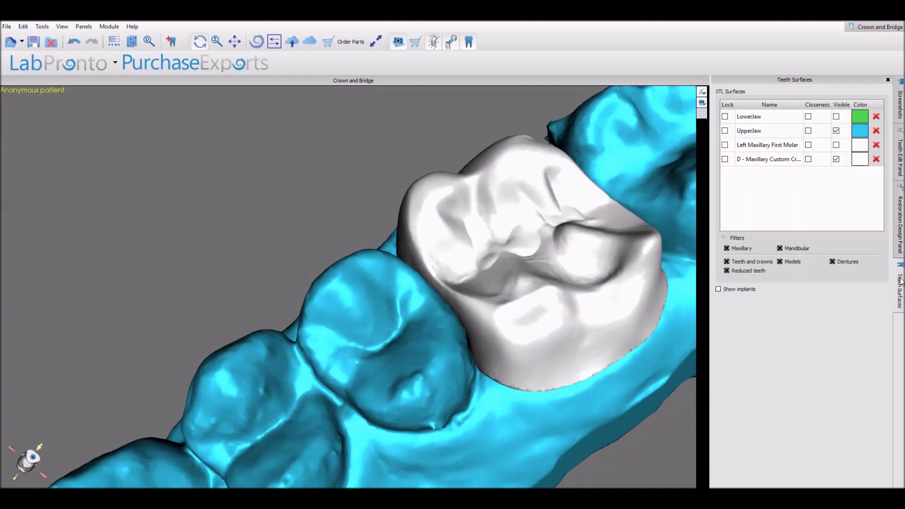
click(837, 131)
right_drag(608, 477, 277, 279)
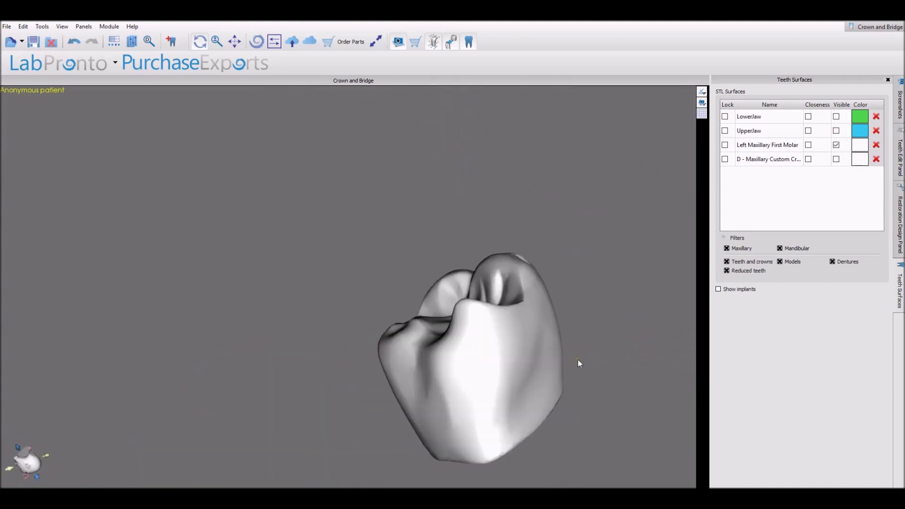
right_drag(579, 363, 567, 345)
right_drag(496, 412, 471, 360)
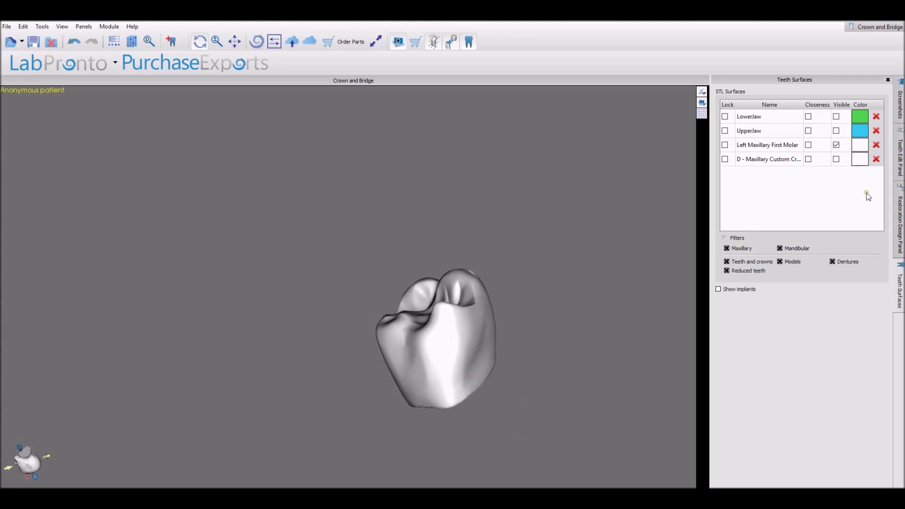